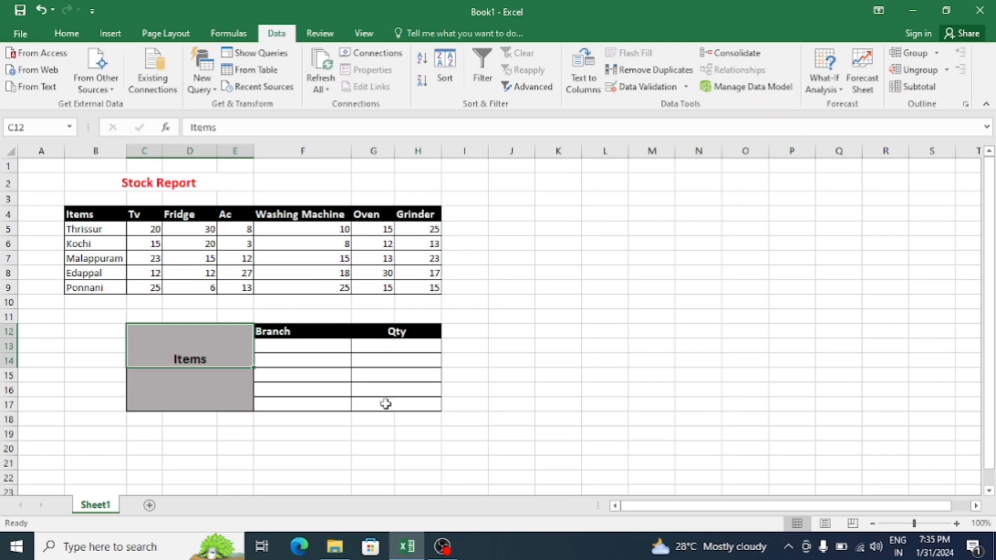
- Add a list validation sourced from the item headers C4:H4 to the merged cell C15 below Items, and choose Tv
click(209, 389)
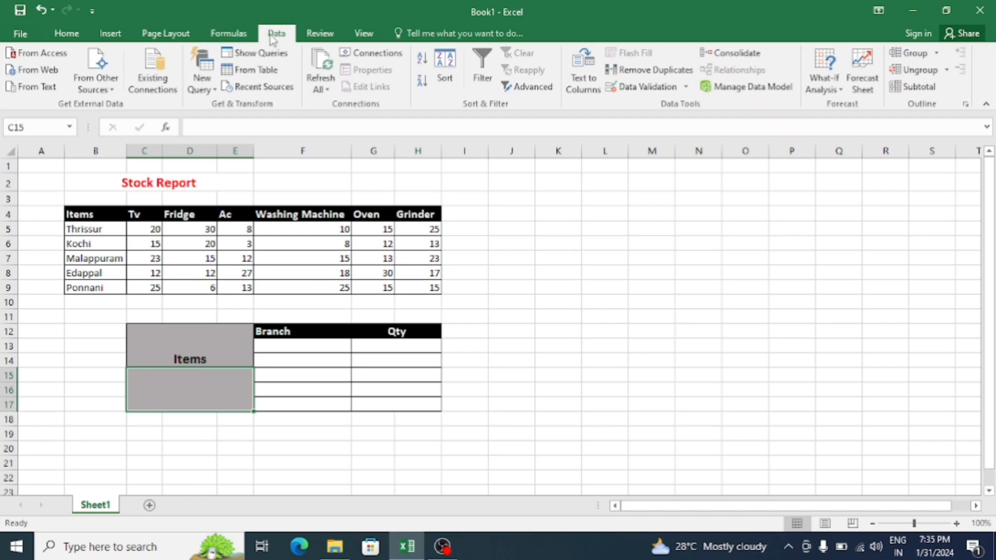
click(643, 87)
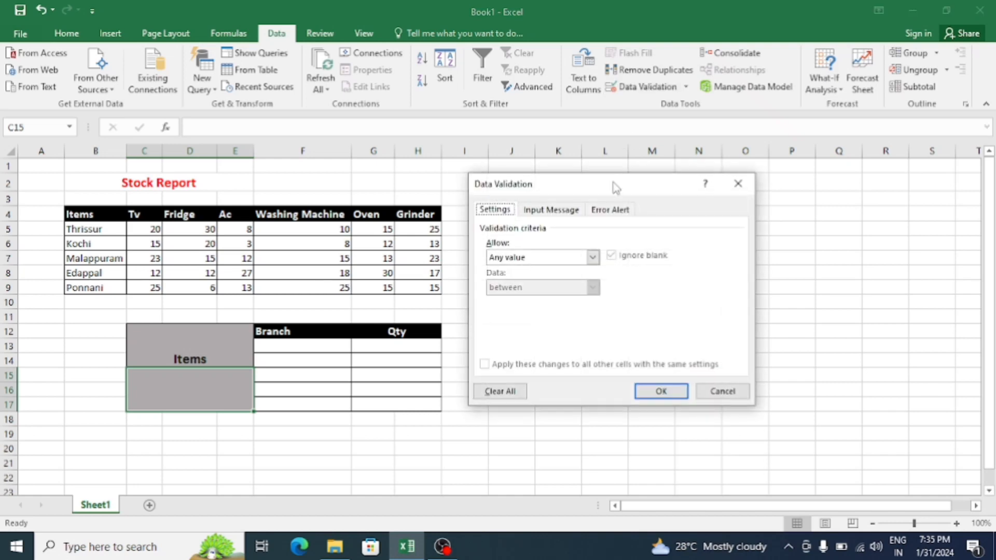
click(592, 258)
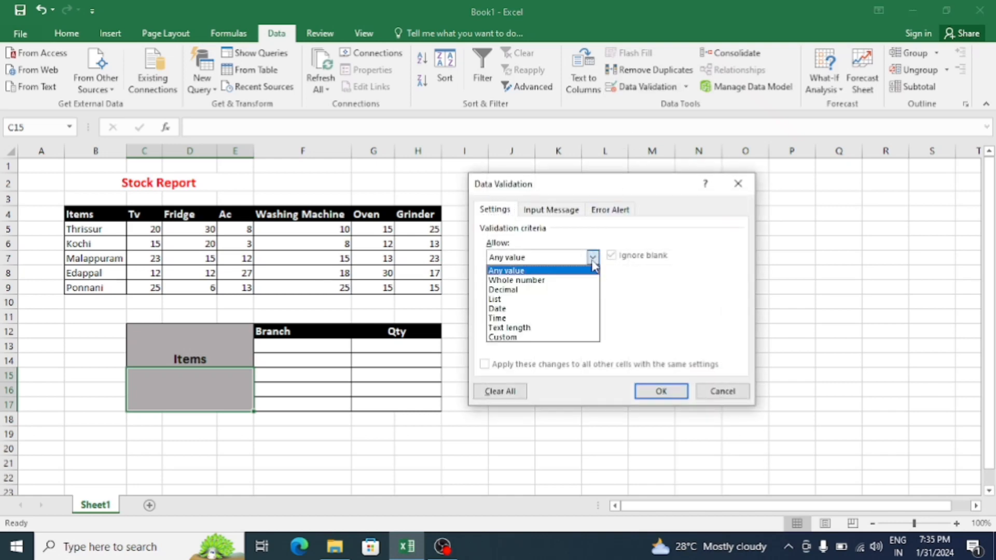
click(523, 300)
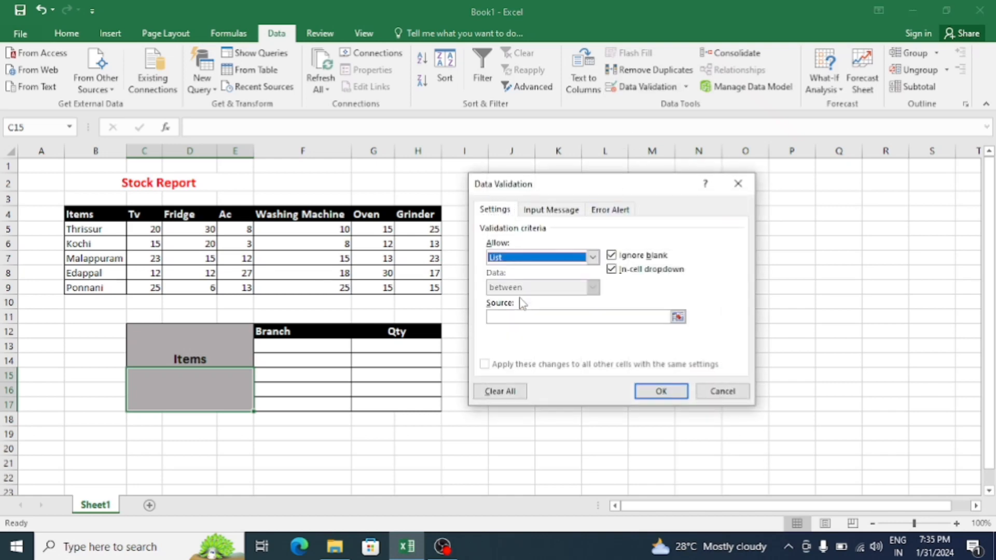
click(498, 318)
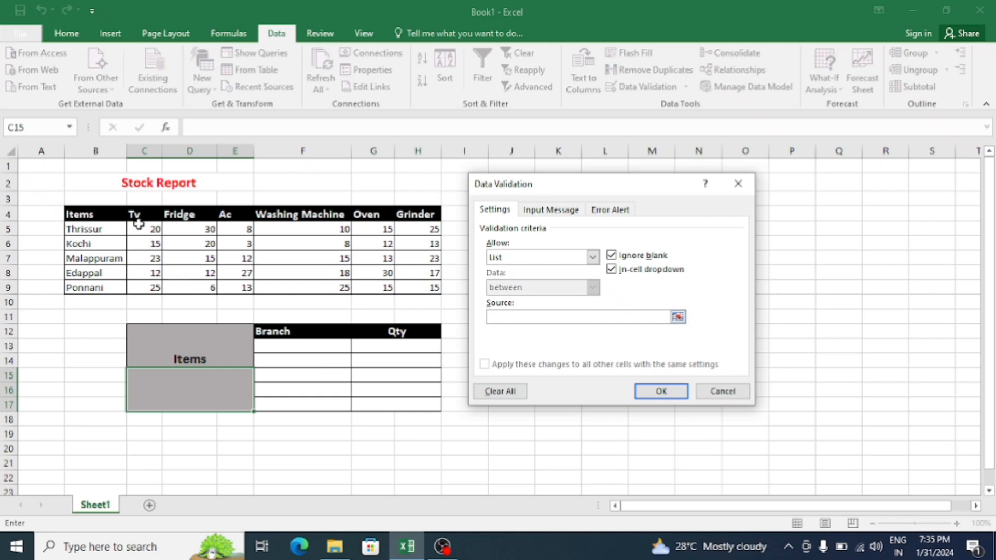
drag(155, 216, 403, 221)
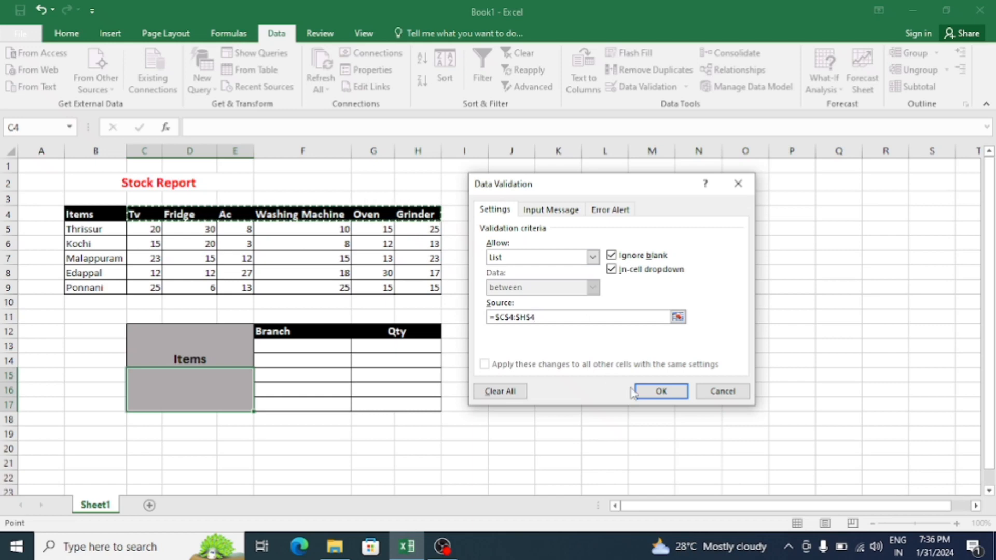
click(659, 391)
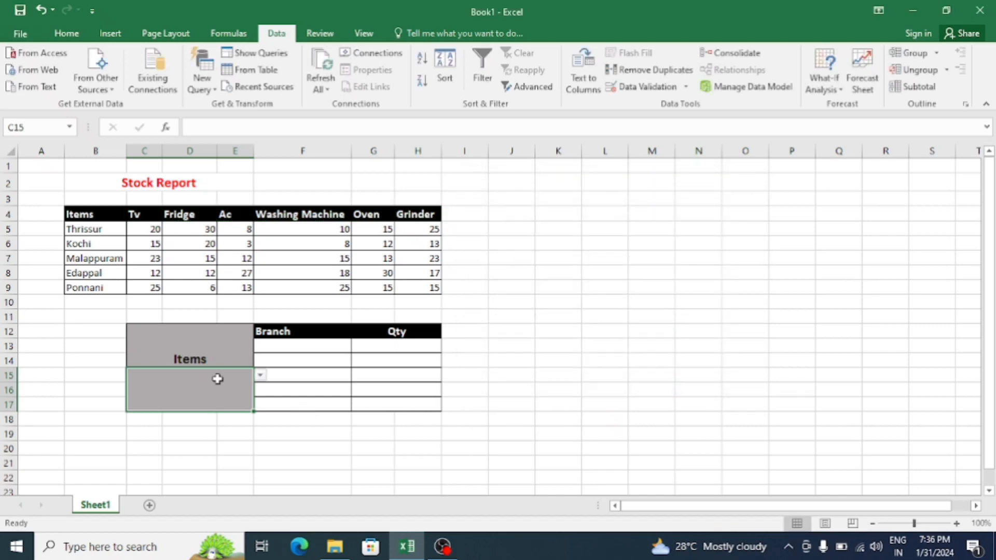
click(260, 375)
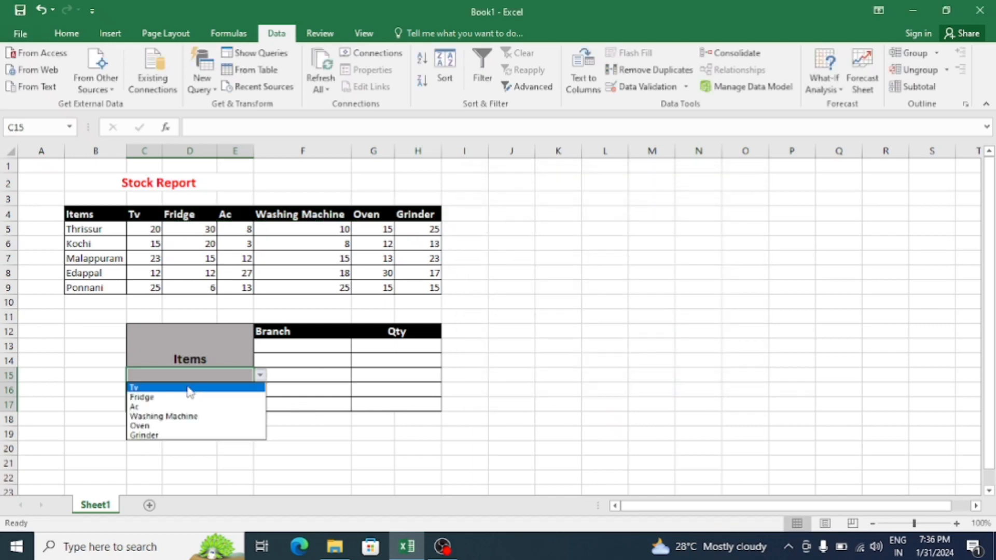
click(158, 388)
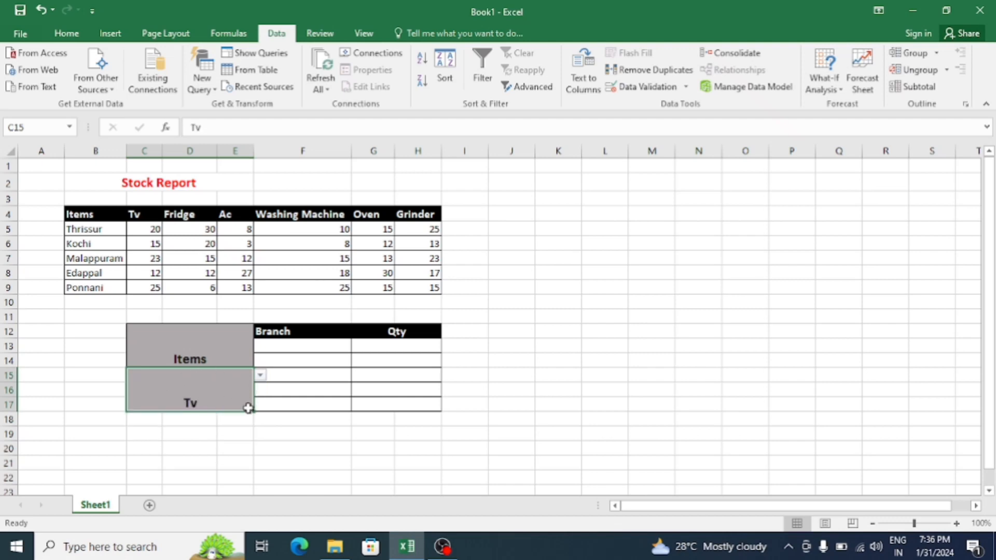
- Add a list validation to the first Branch cell F13, using the branch names in B5:B9 as the source
click(309, 351)
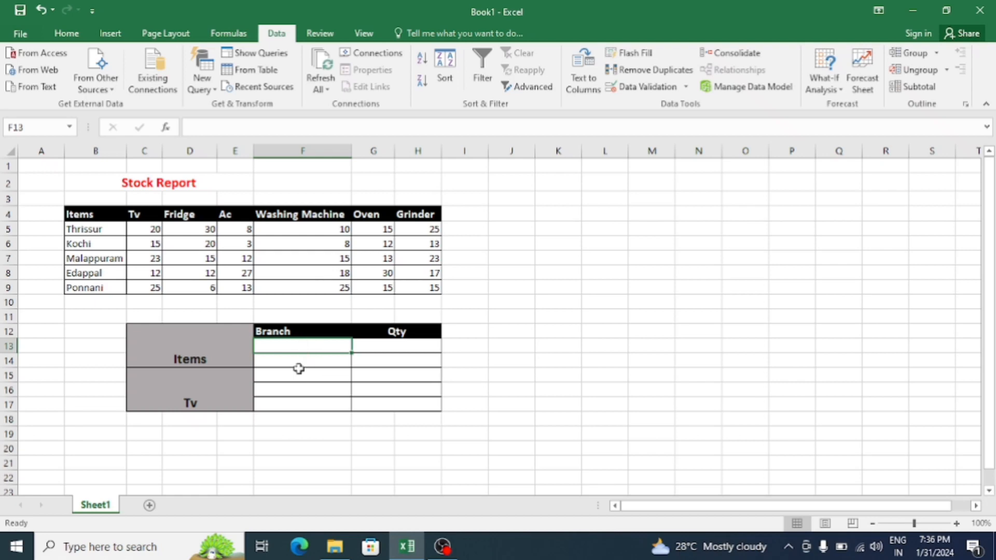
click(301, 364)
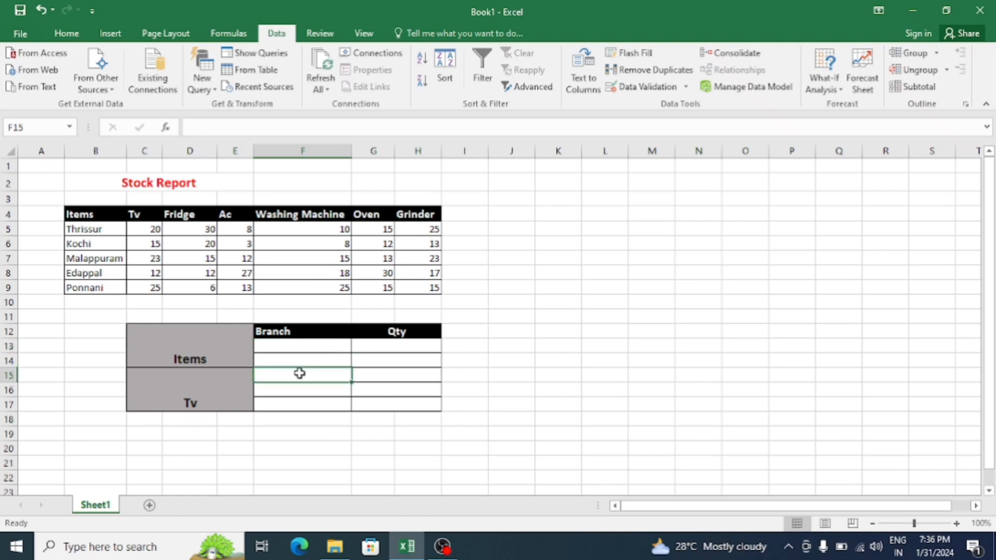
click(309, 346)
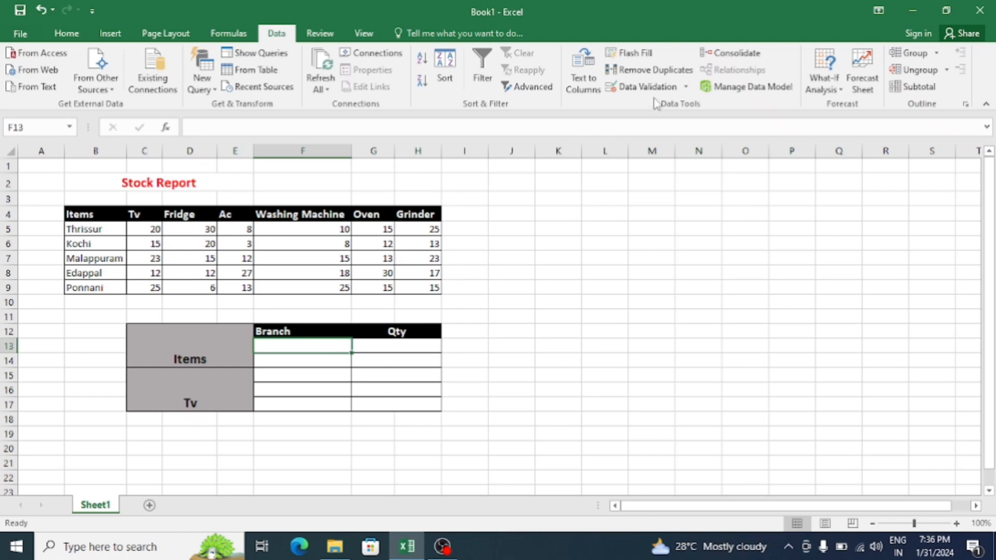
click(640, 87)
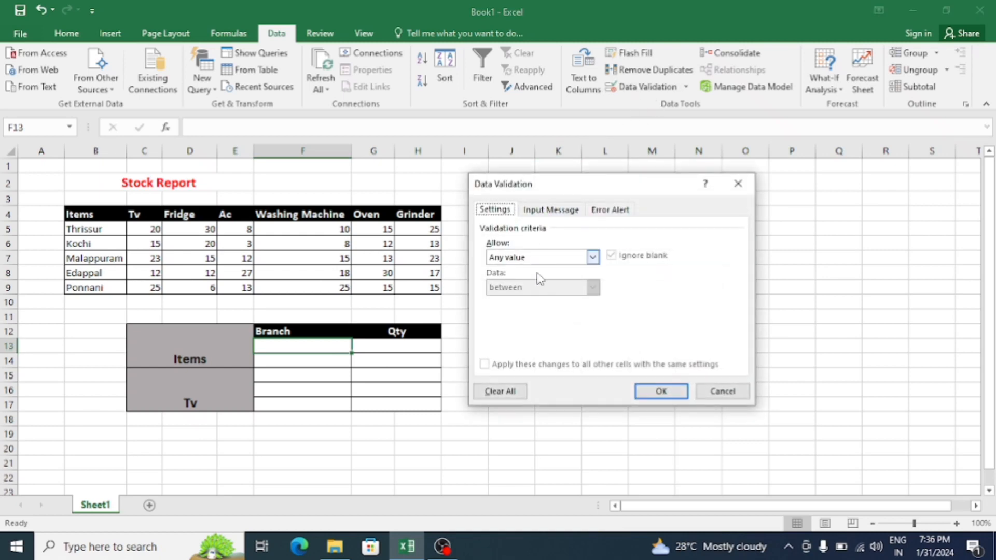
click(593, 257)
click(512, 300)
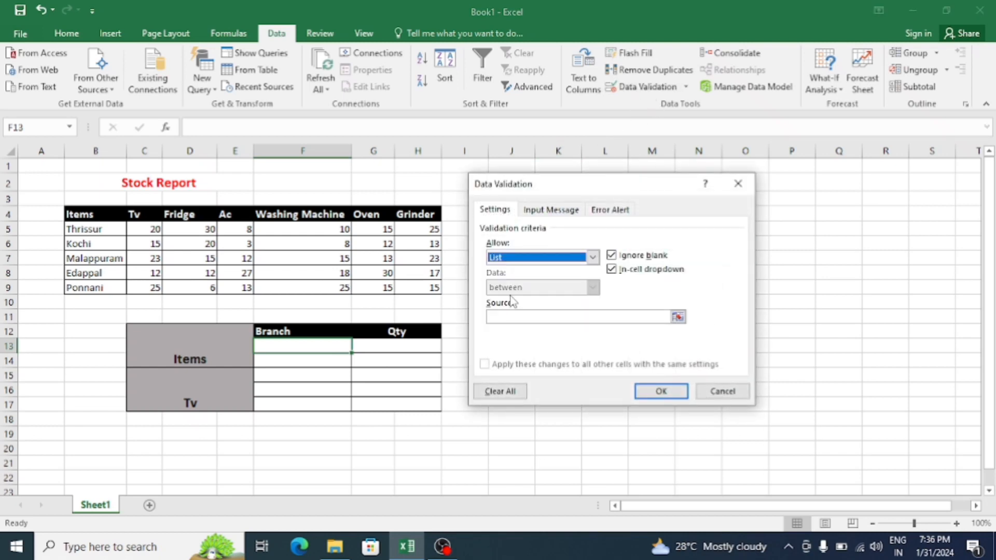
click(493, 318)
drag(87, 230, 84, 284)
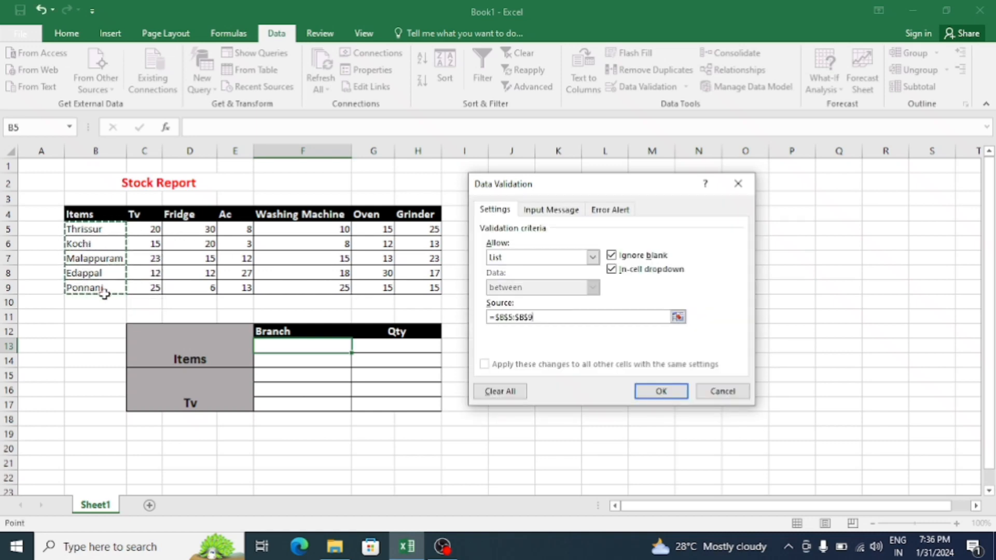
click(666, 391)
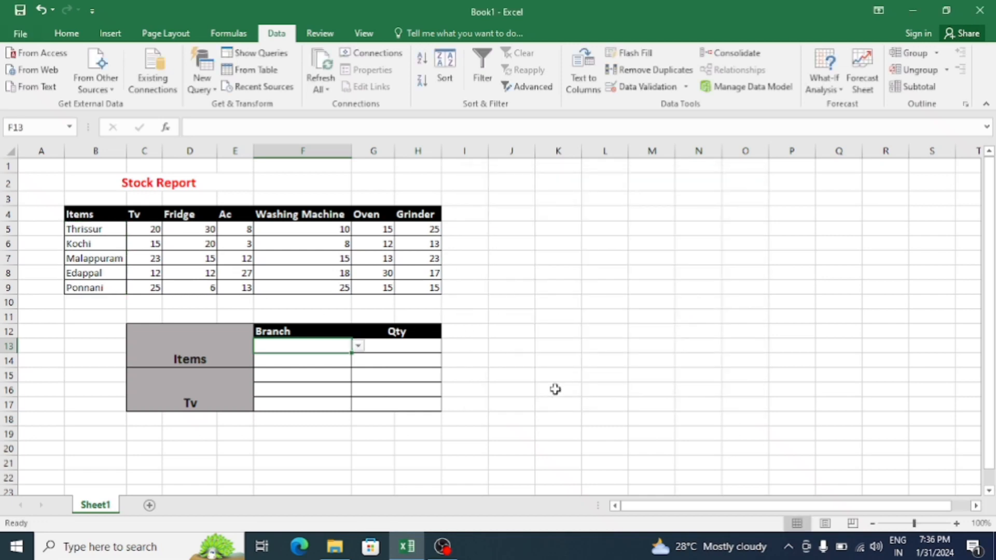
- Copy the dropdown from F13 down the Branch column through F17
drag(354, 355, 348, 407)
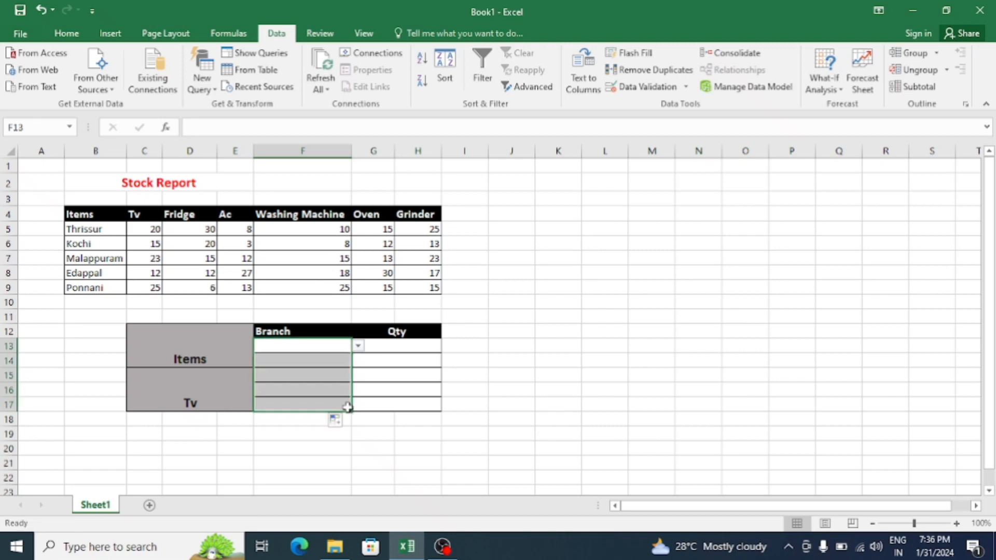
click(324, 363)
click(298, 343)
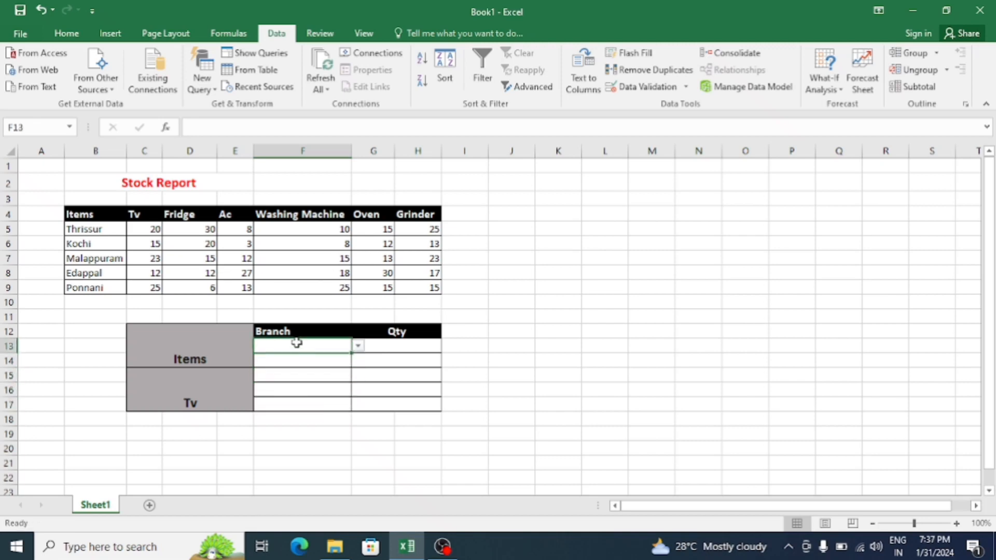
click(334, 361)
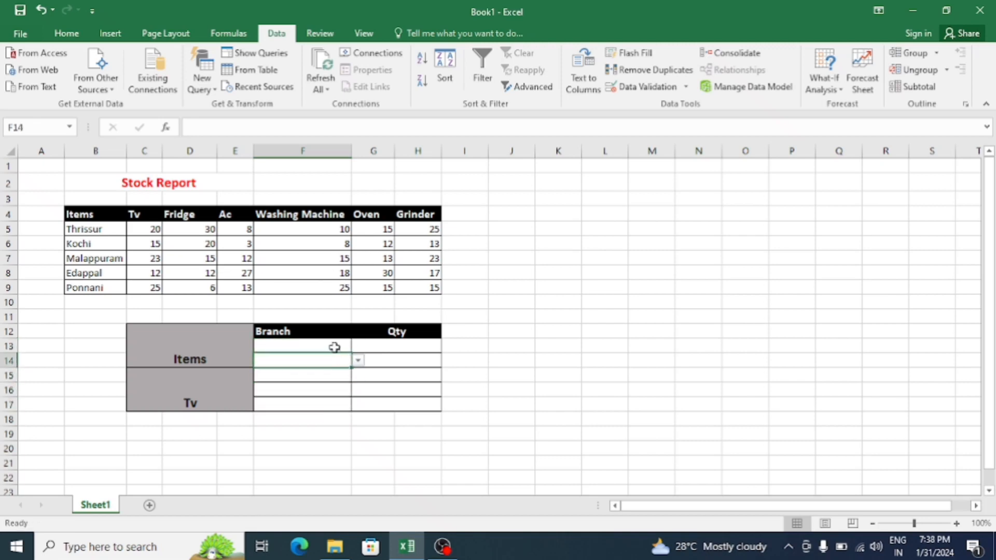
- Choose Thrissur, Kochi and Malappuram from the Branch dropdowns in F13, F14 and F15
click(335, 348)
click(358, 346)
click(304, 356)
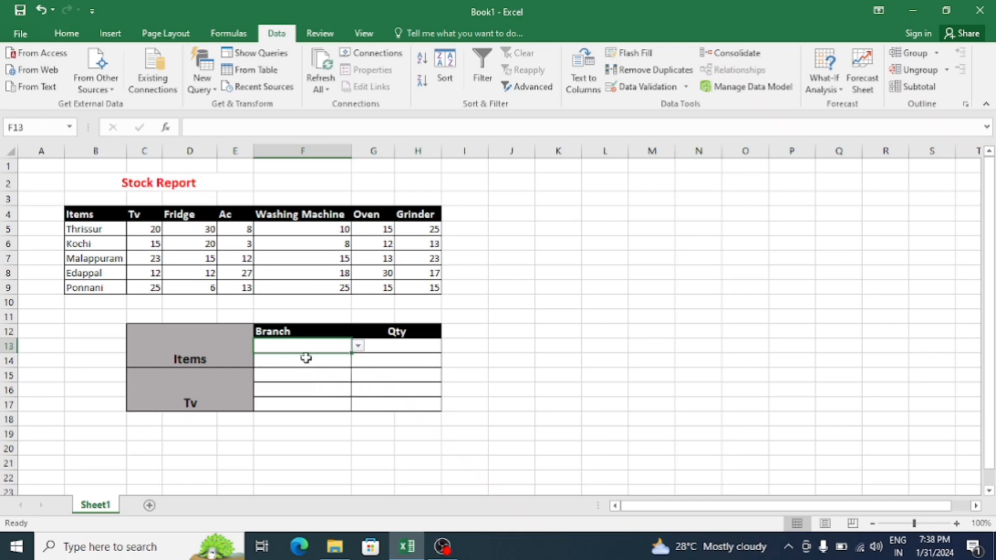
click(305, 360)
click(358, 361)
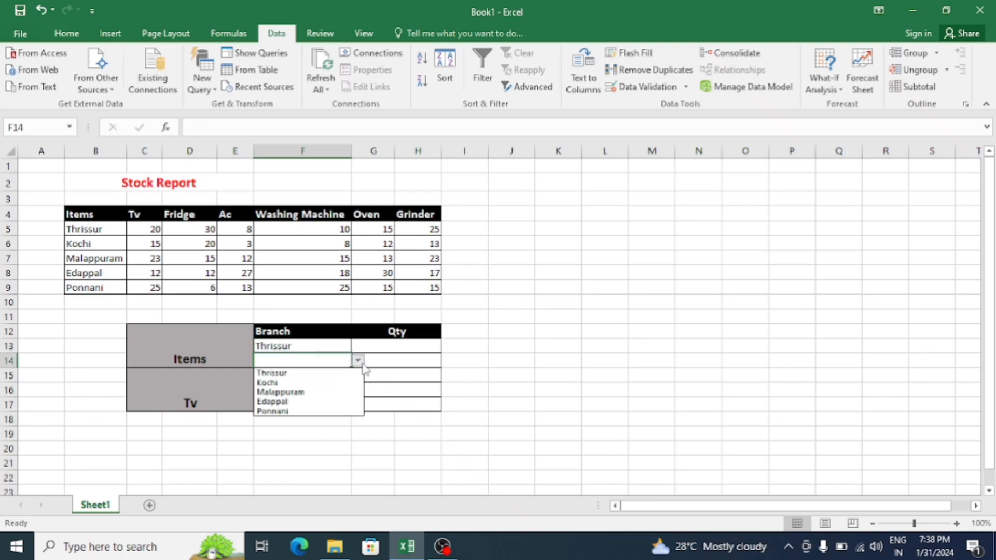
click(297, 383)
click(296, 377)
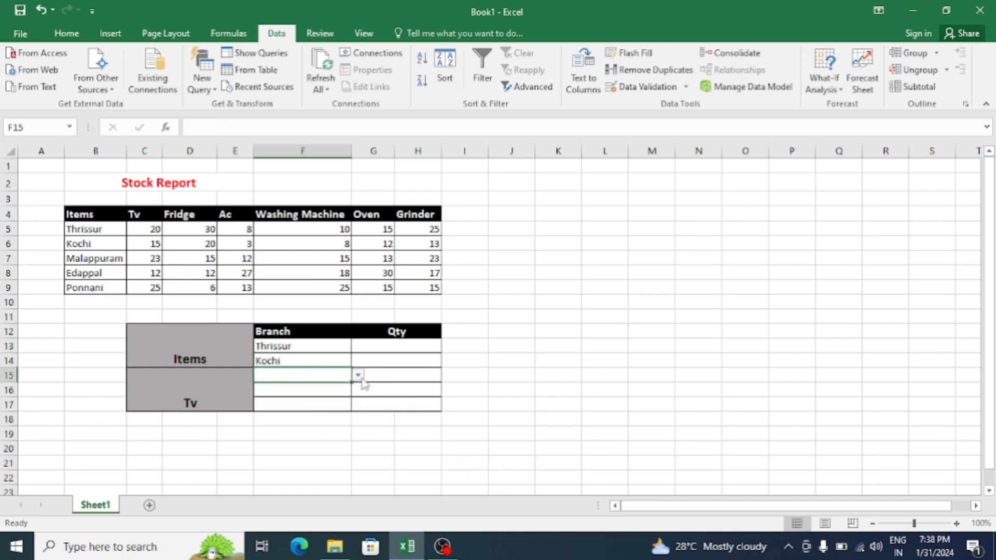
click(358, 375)
click(311, 406)
- Choose Edappal and Ponnani from the Branch dropdowns in F16 and F17
click(306, 393)
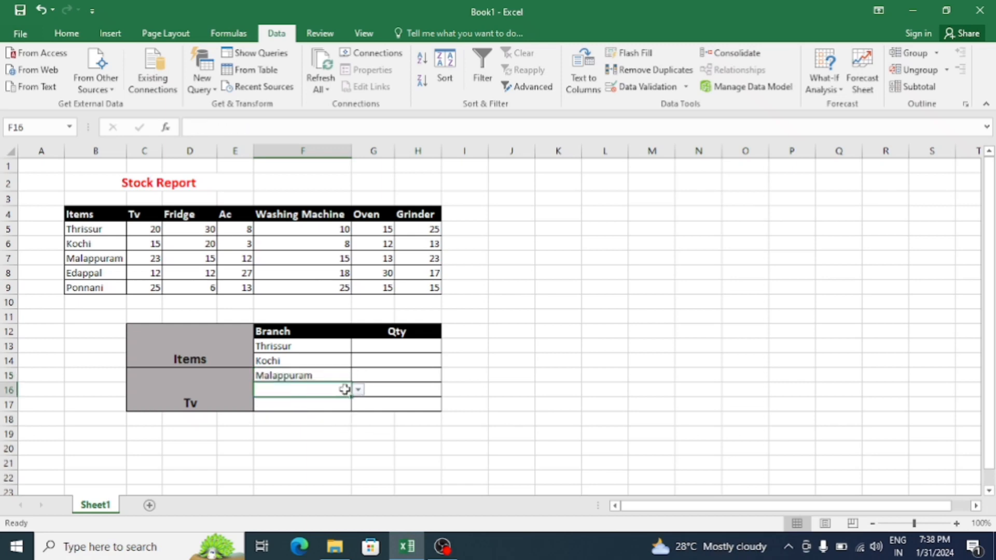
click(358, 393)
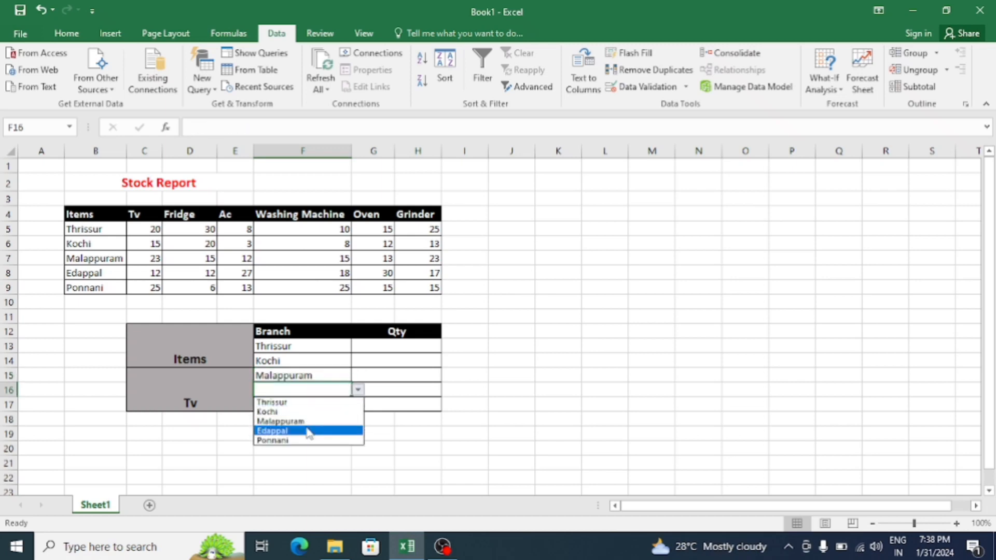
click(311, 427)
click(304, 404)
click(357, 404)
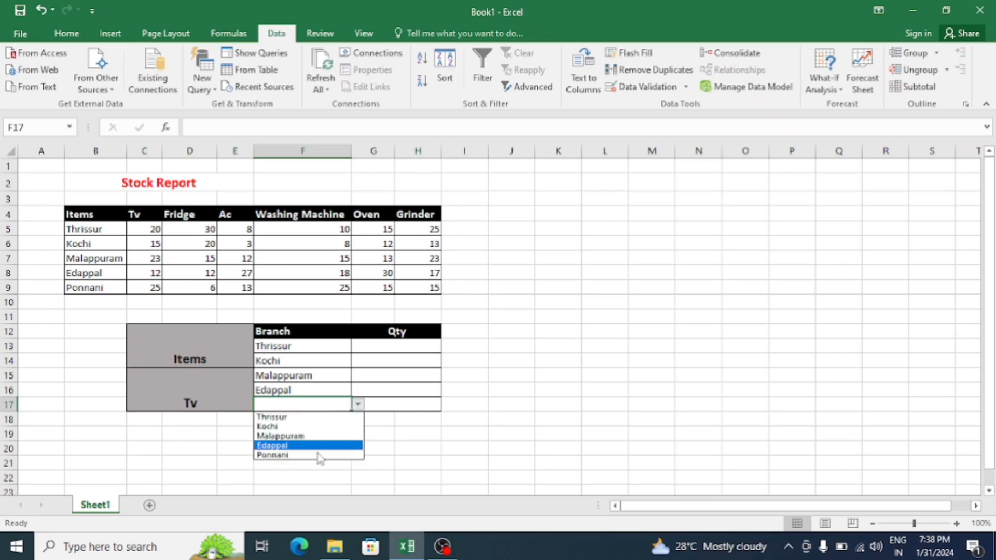
click(308, 454)
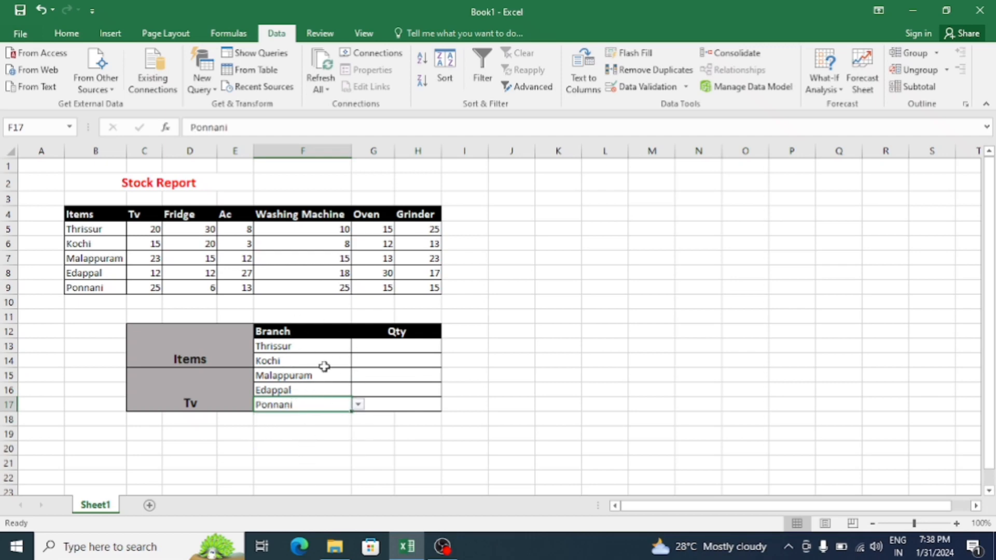
- Enter =HLOOKUP(C15,B4:H9,2,FALSE) in G13 to return the Thrissur quantity for the chosen item
click(385, 344)
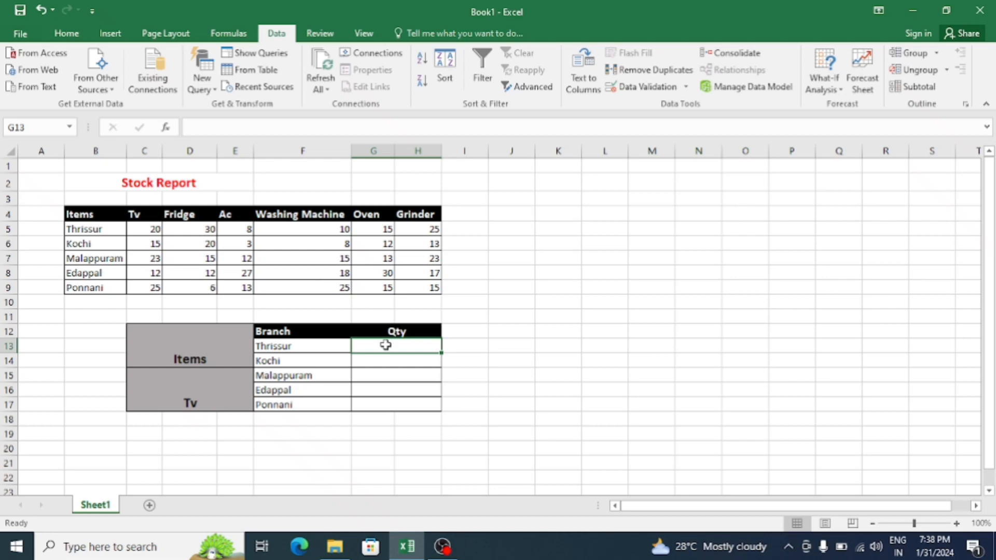
text(=hl)
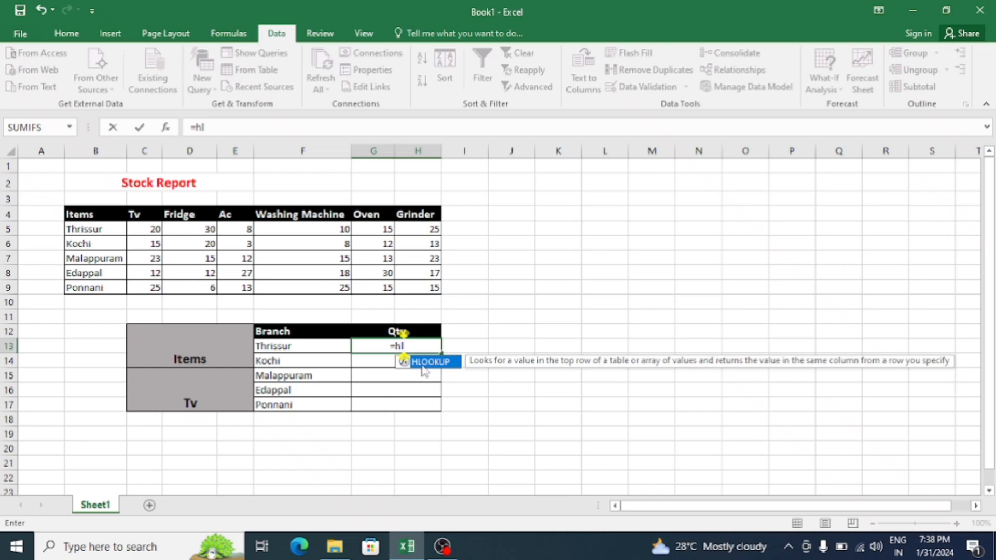
double_click(431, 362)
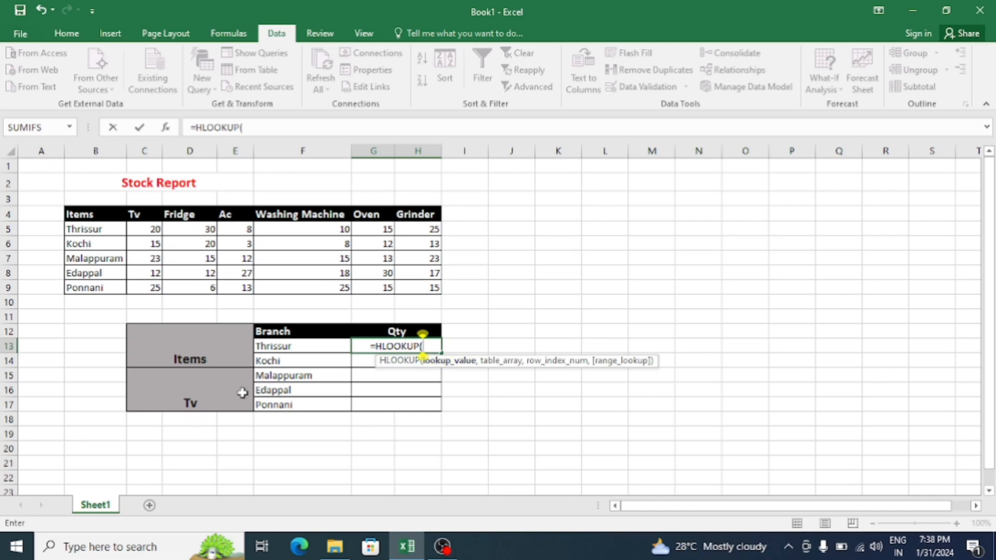
click(211, 398)
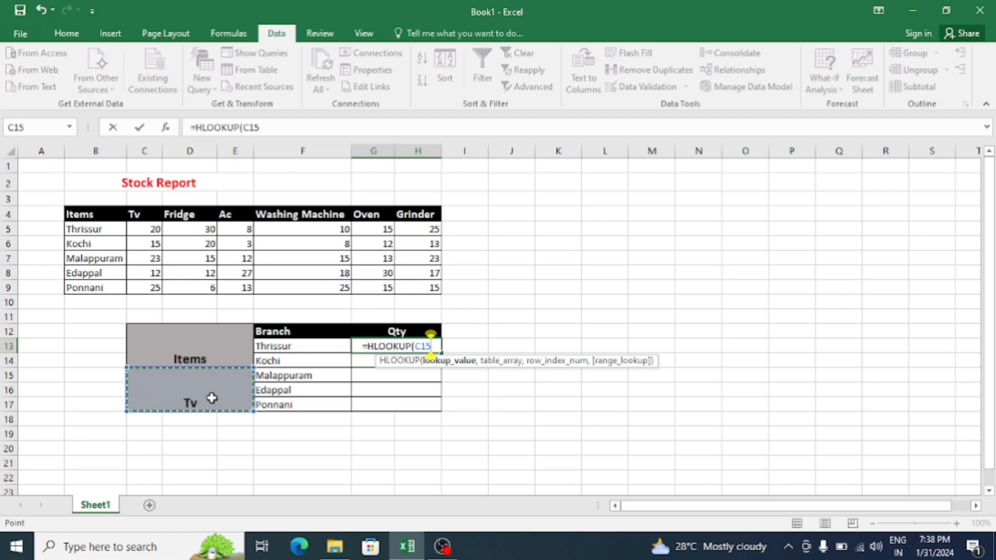
text(,)
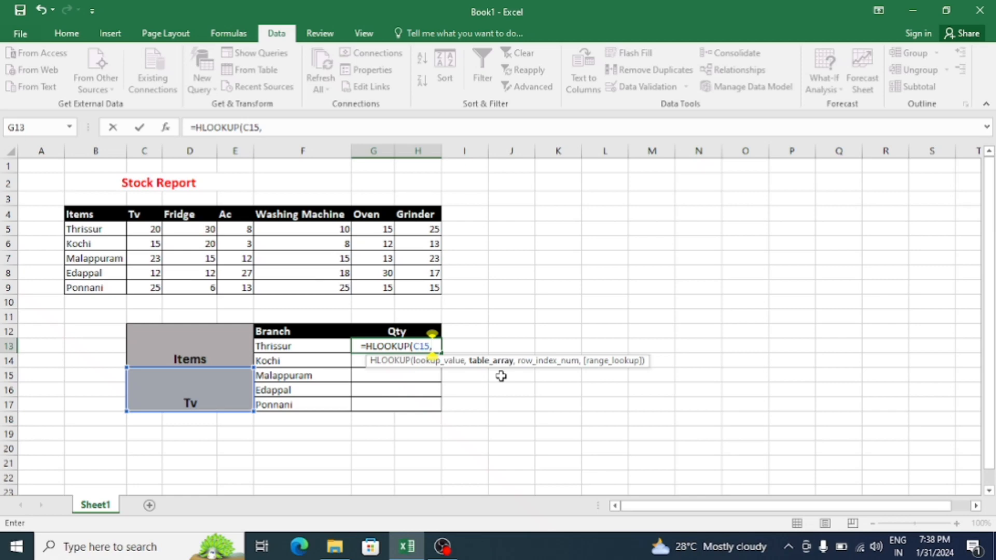
drag(77, 216, 433, 288)
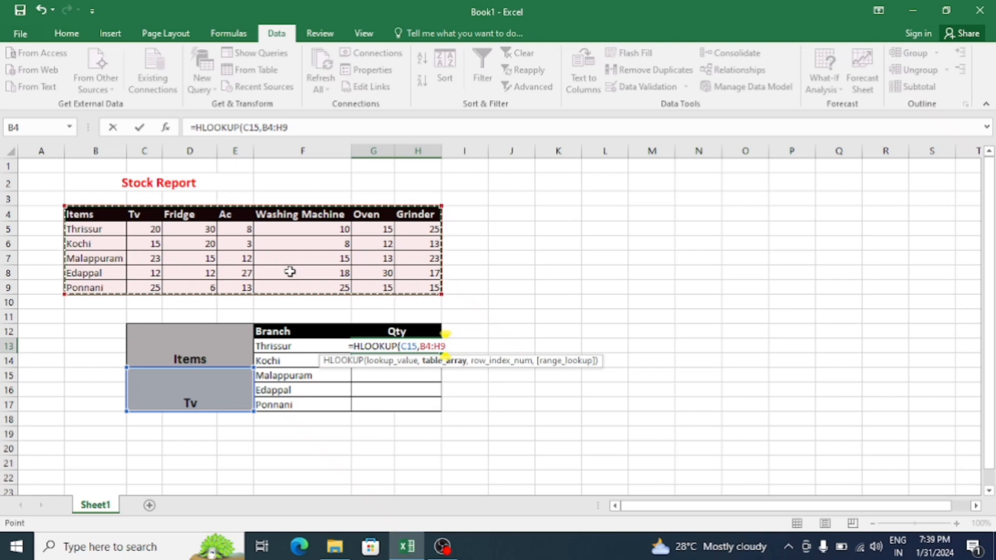
text(,)
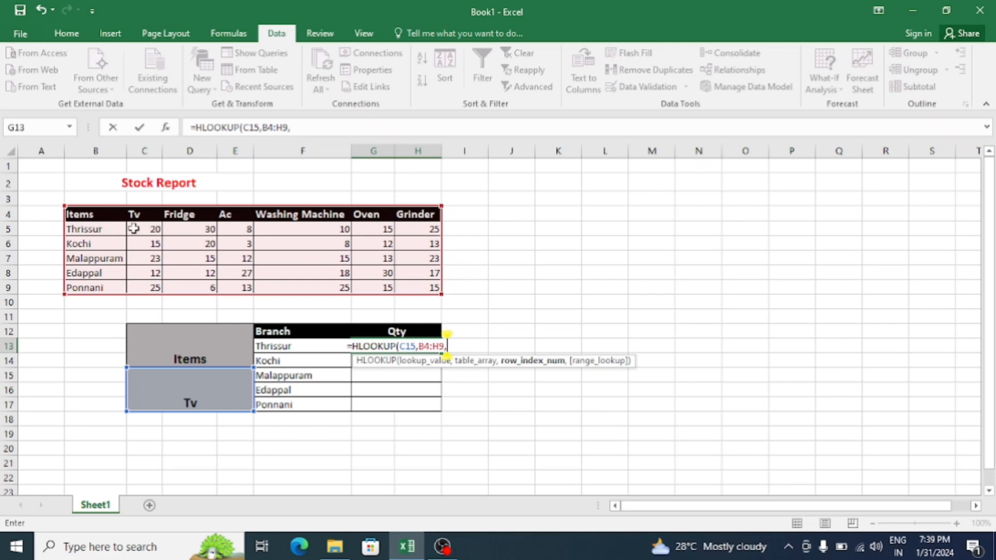
text(2)
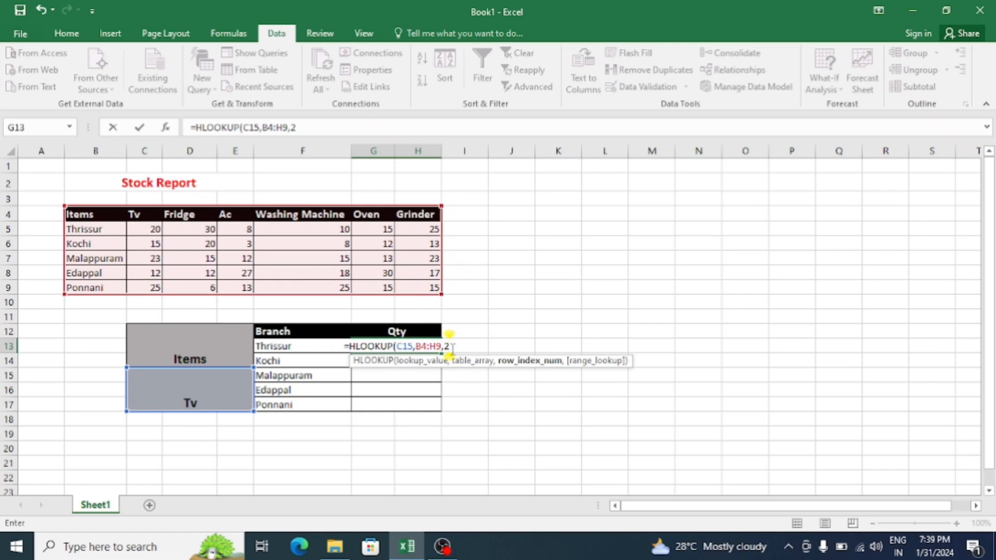
text(,)
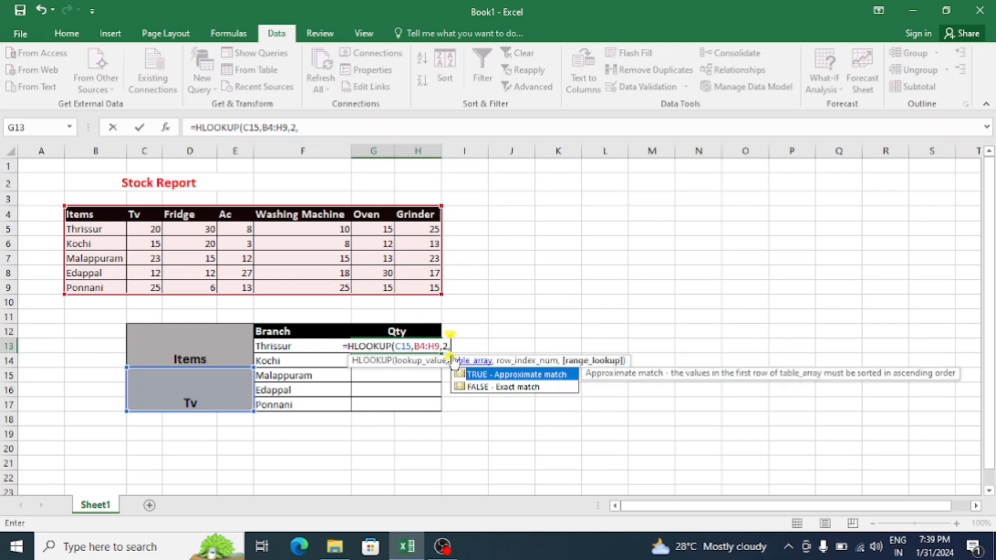
double_click(501, 387)
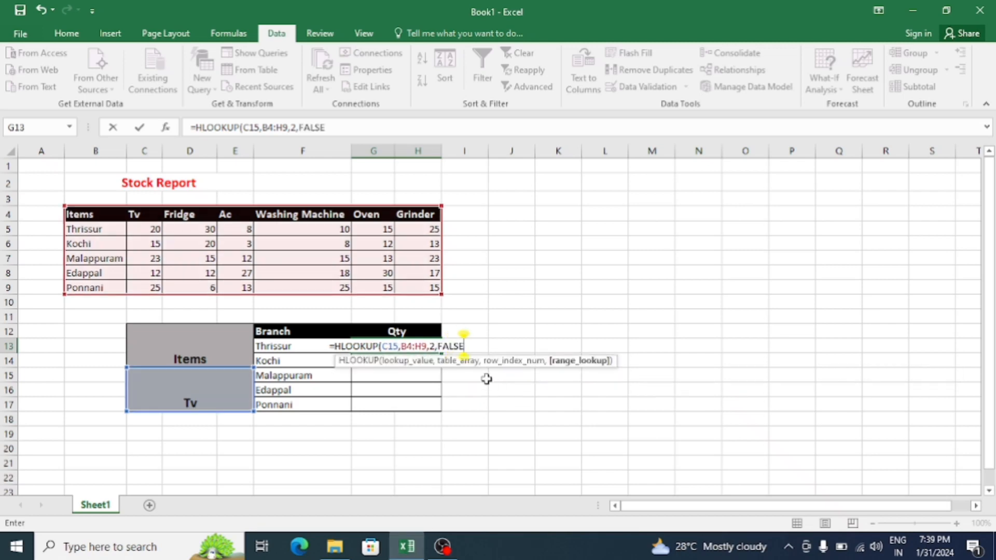
key(Return)
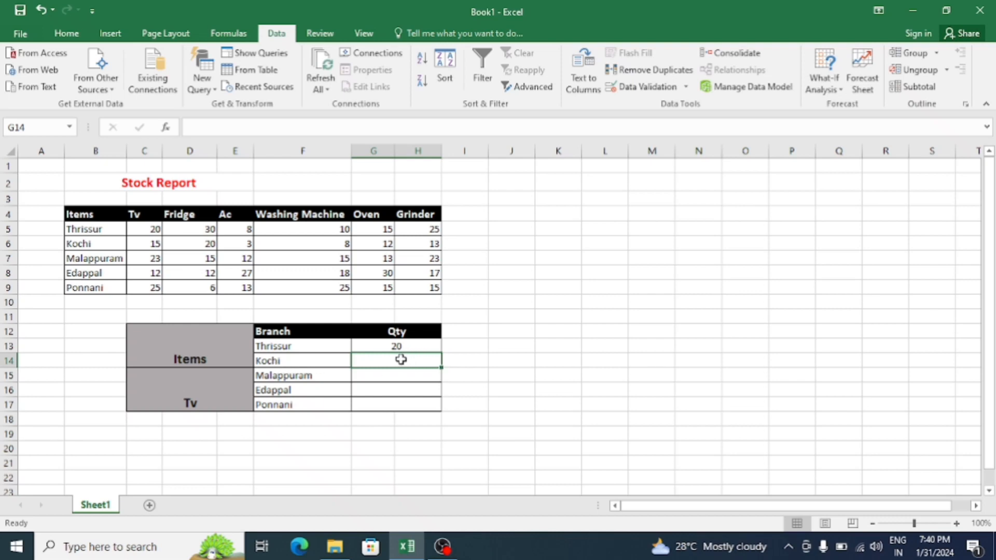
- Enter =HLOOKUP(C15,B4:H9,3,FALSE) in G14 to return the Kochi quantity for the chosen item
text(=hl)
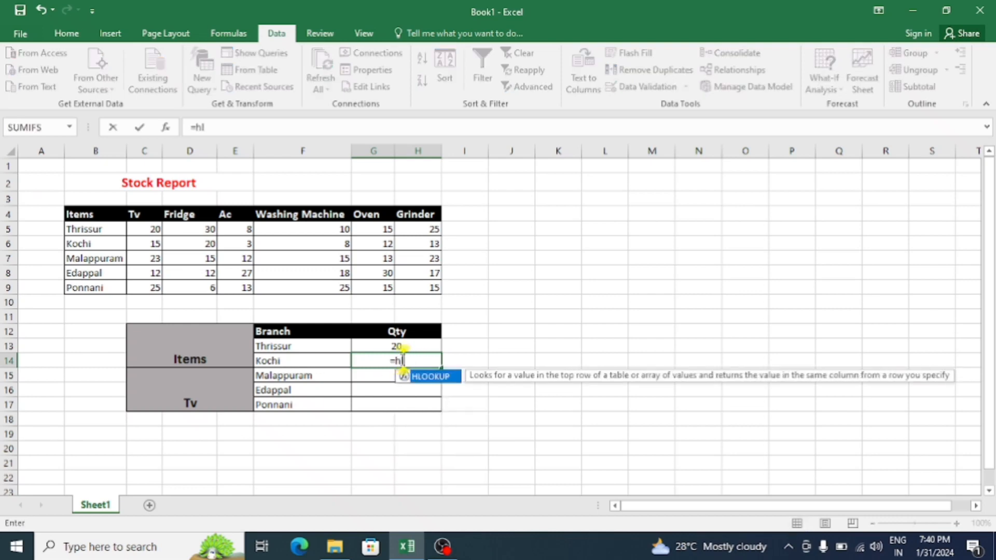
double_click(441, 377)
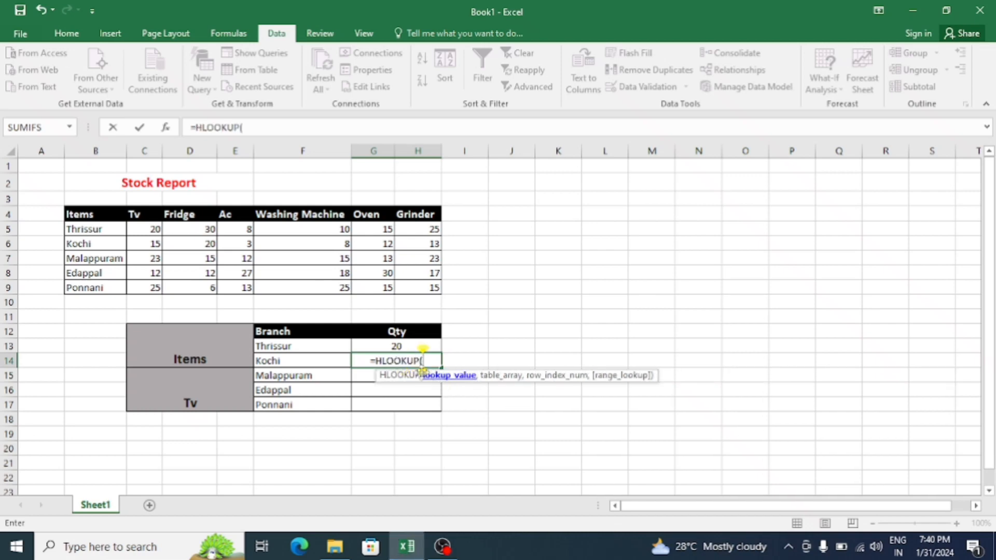
click(188, 390)
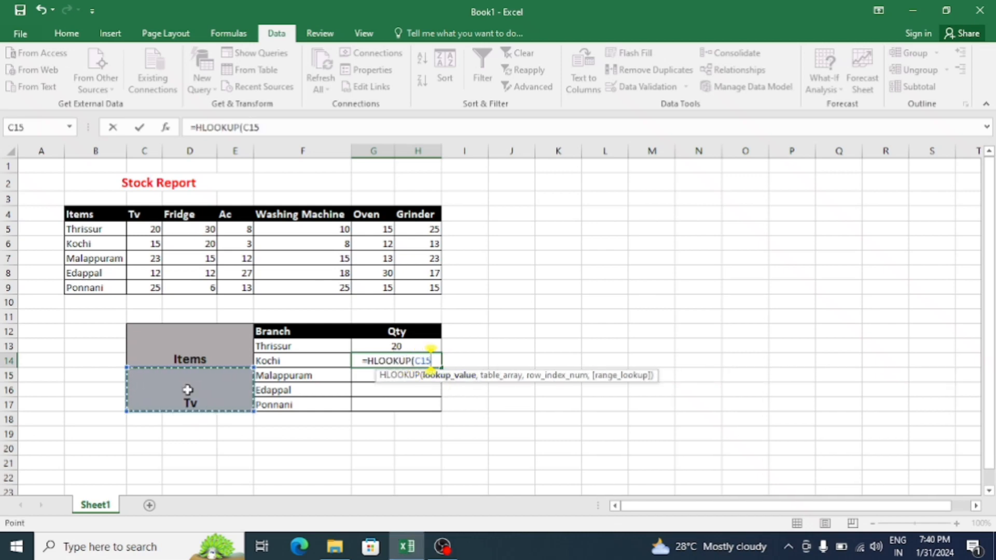
text(,)
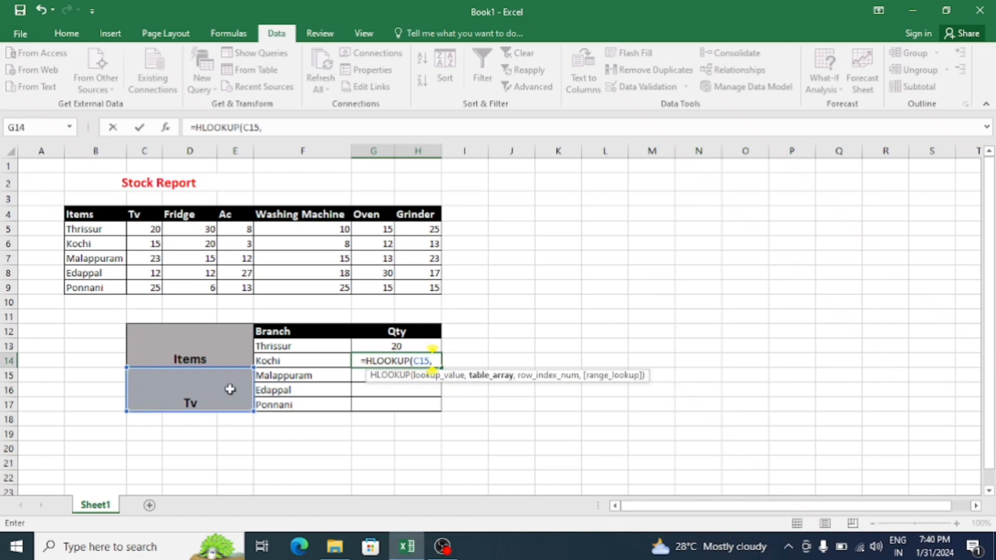
drag(109, 215, 425, 291)
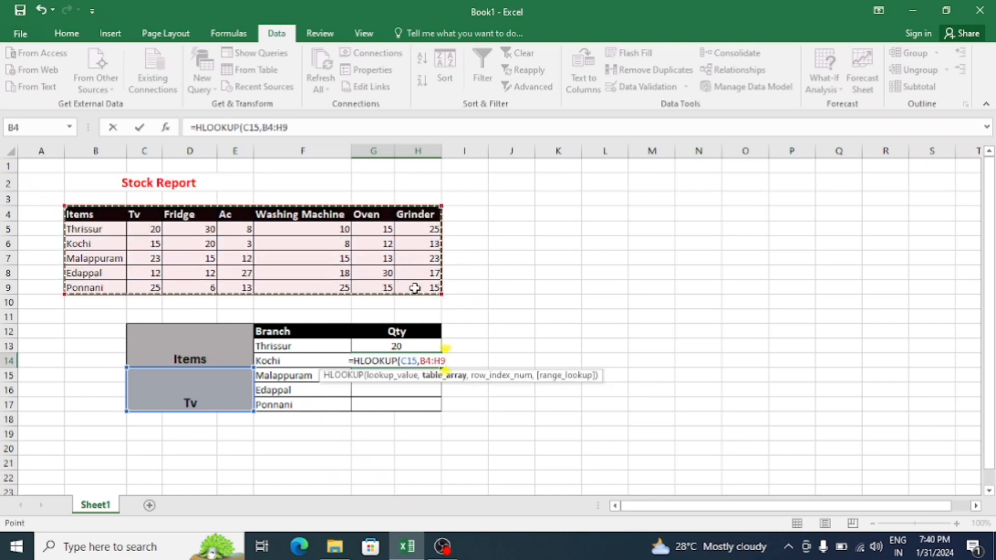
text(,)
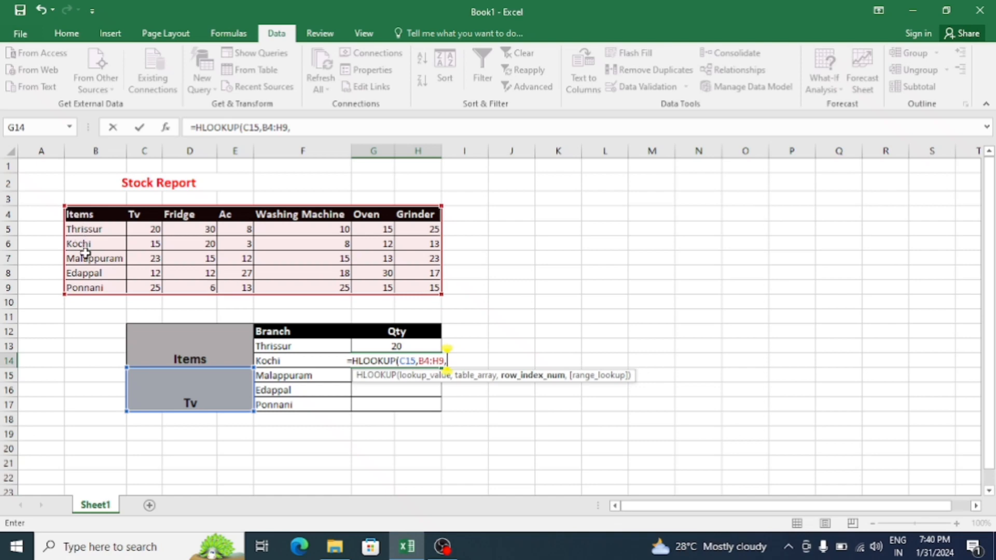
text(3)
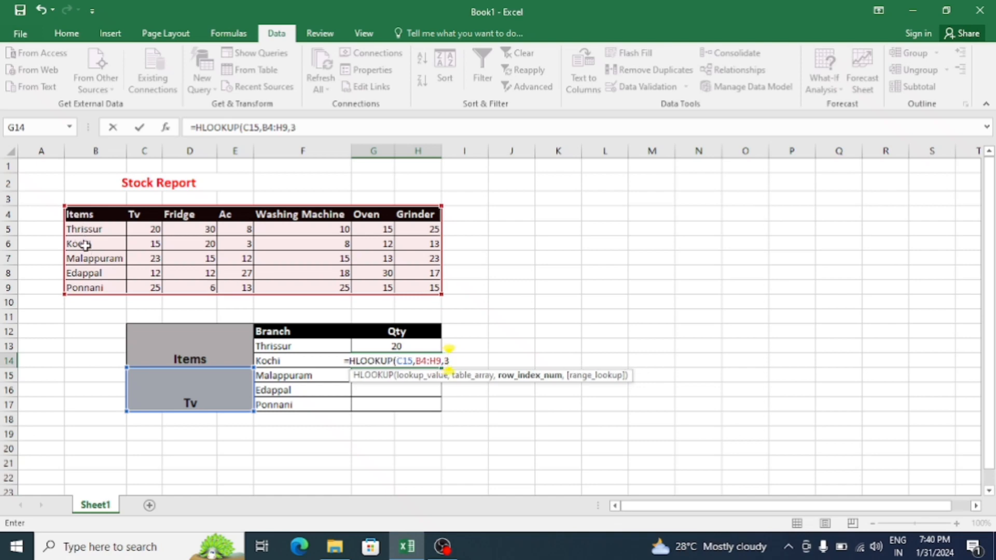
text(,)
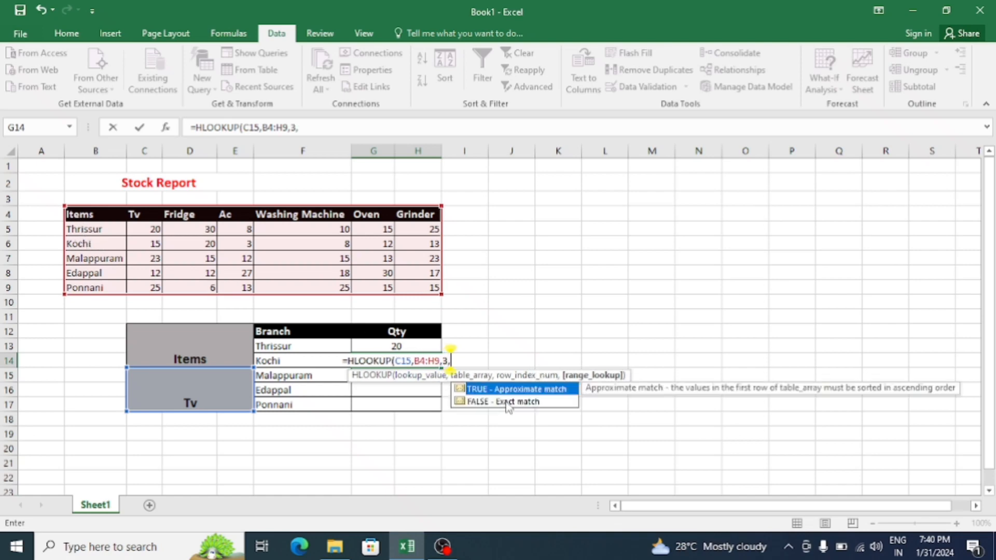
double_click(488, 402)
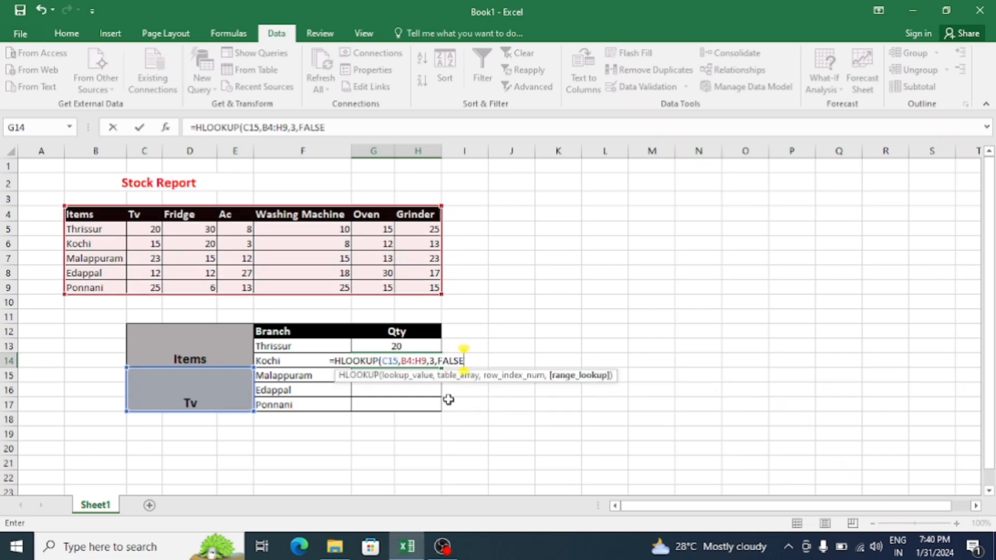
text())
key(Return)
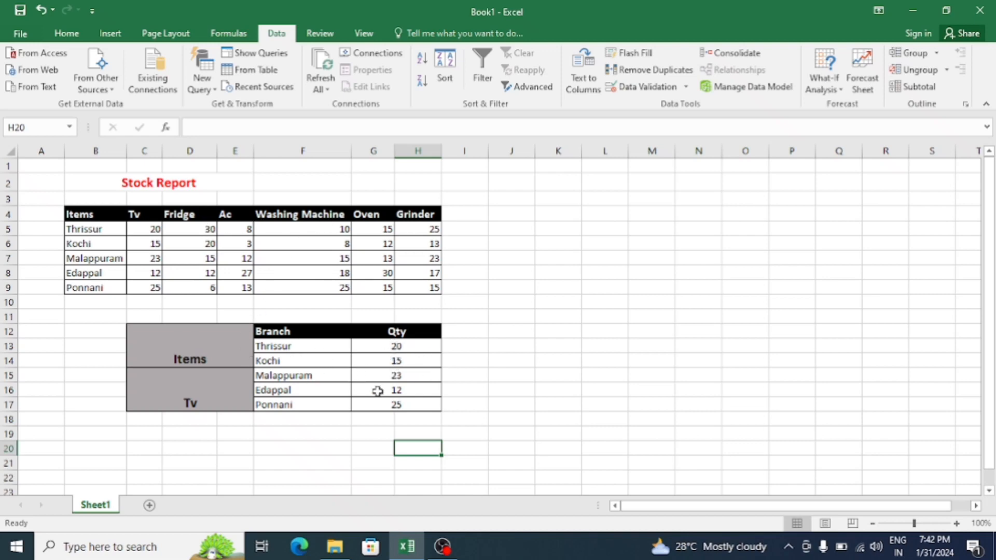
- Test the lookup by choosing Fridge, Ac, Washing Machine and Oven in turn from the item dropdown in C15
click(231, 395)
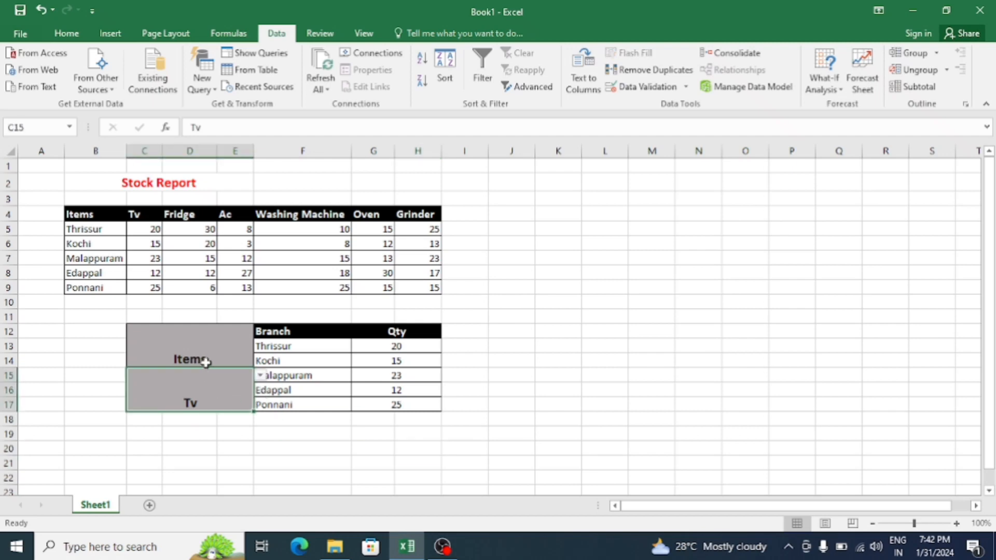
click(259, 376)
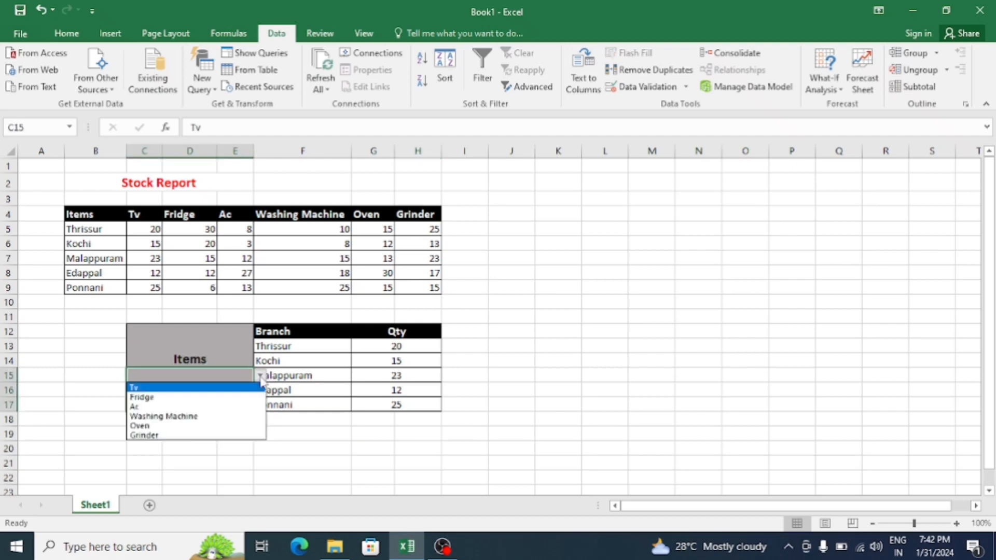
click(175, 404)
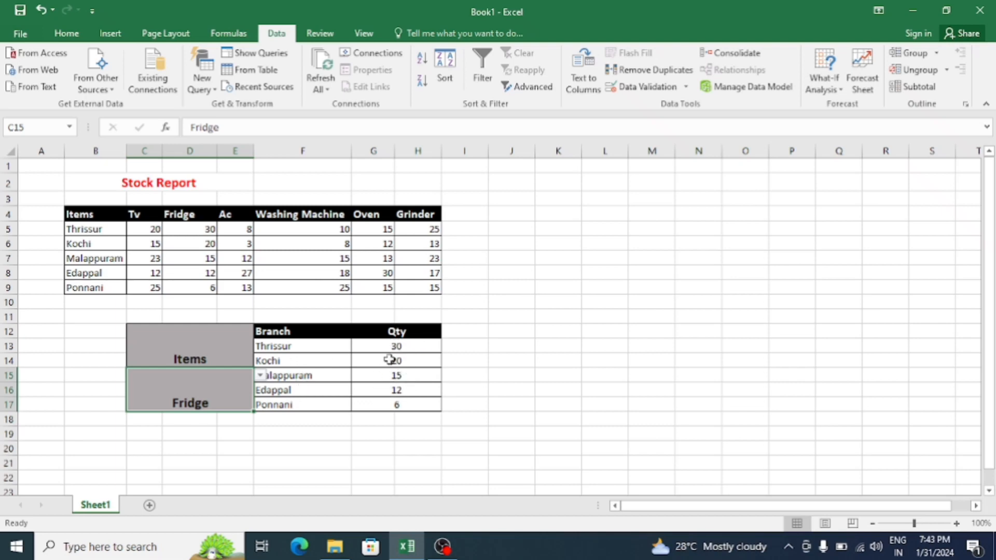
click(260, 376)
click(203, 407)
click(260, 377)
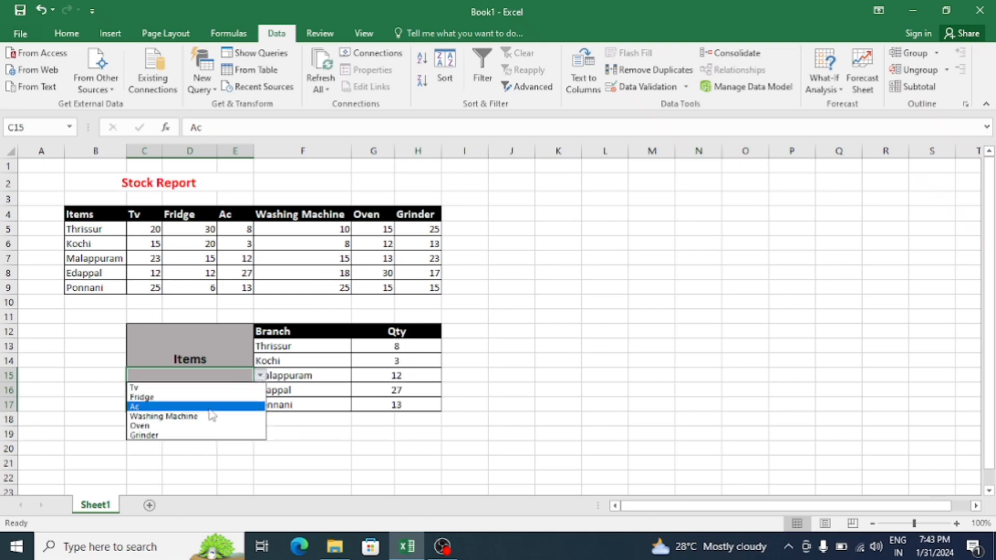
click(204, 416)
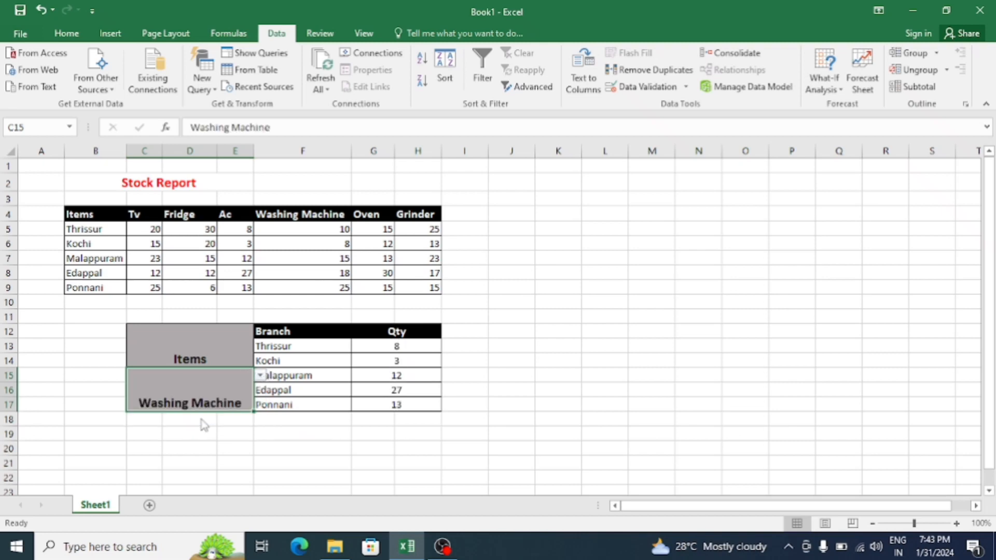
click(259, 376)
click(190, 426)
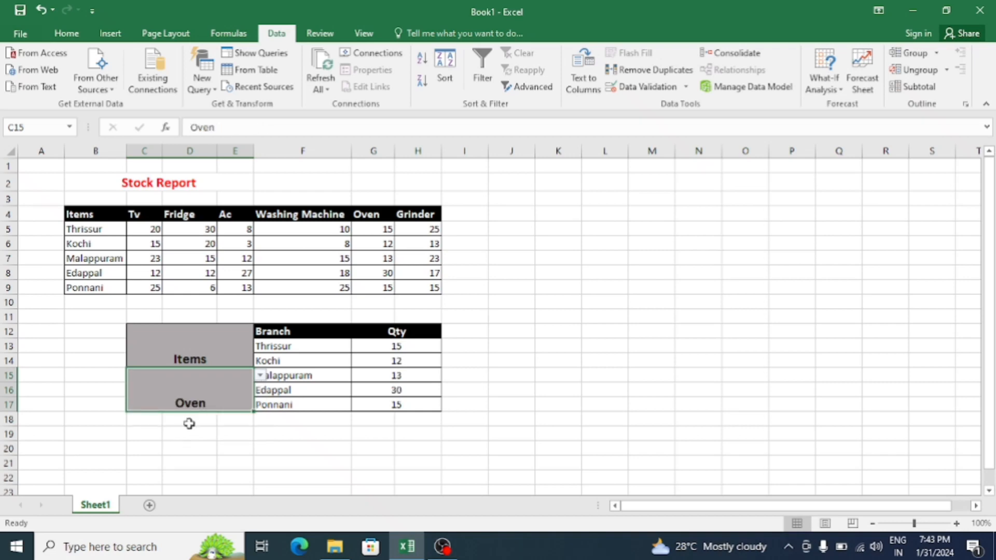
- Choose Grinder from the item dropdown in C15 and leave the cell
click(260, 375)
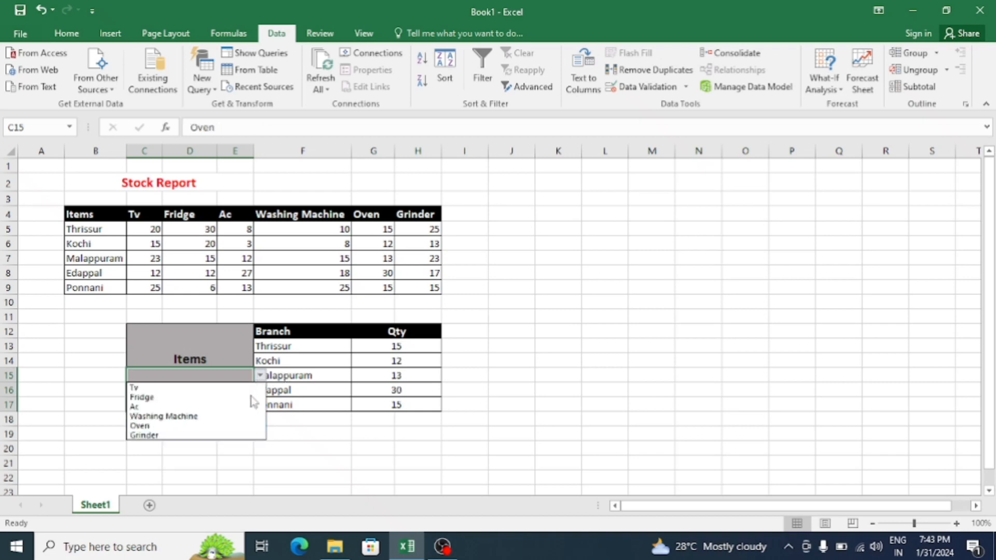
click(207, 436)
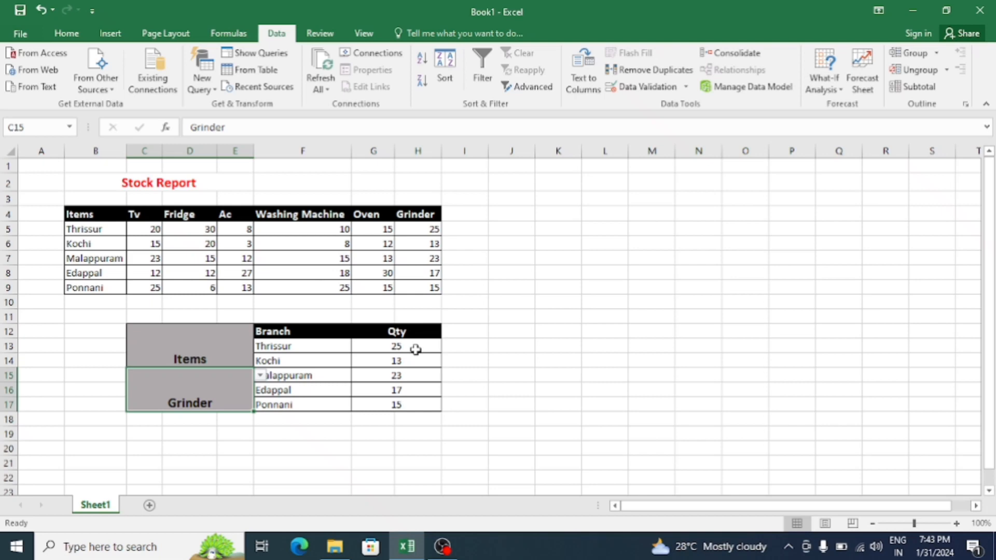
click(489, 357)
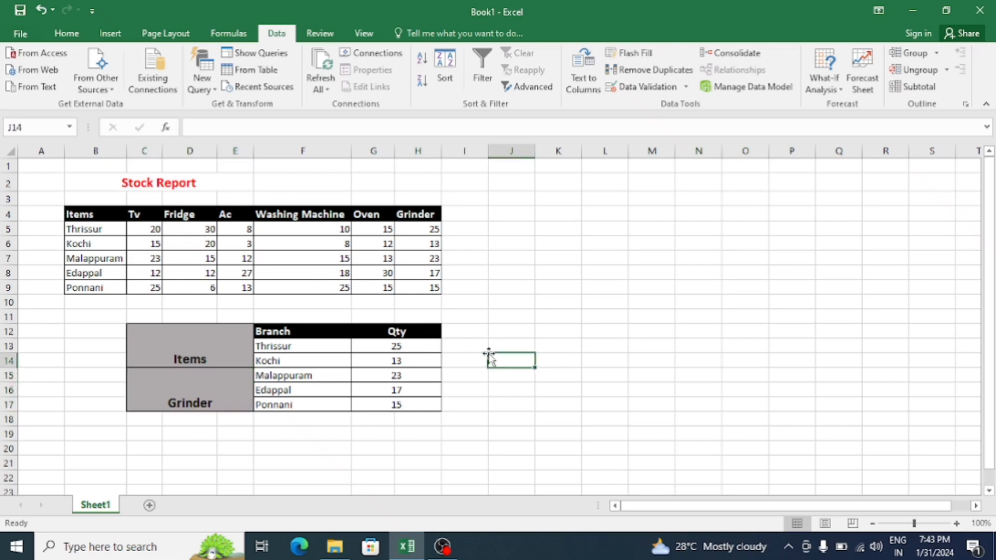